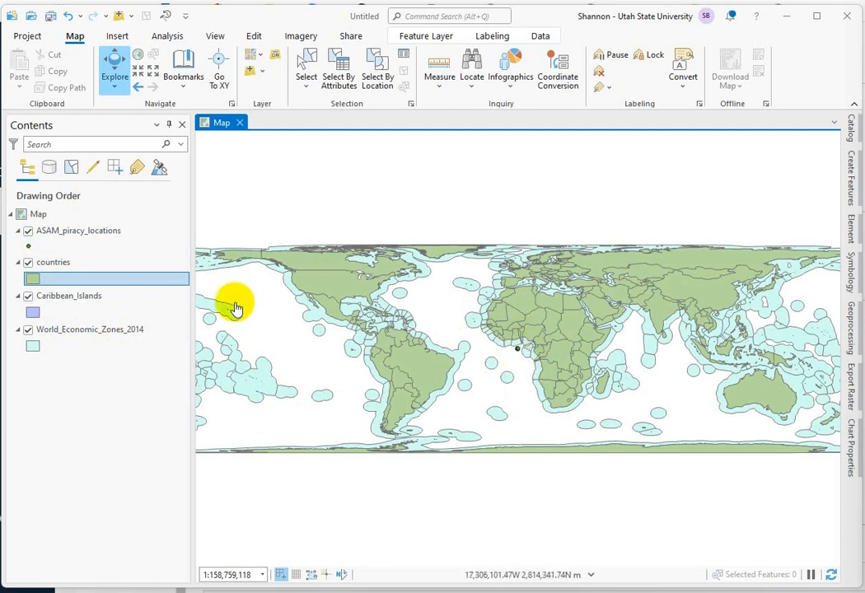
- Check the data source and extent of the ASAM_piracy_locations layer in its properties
right_click(78, 235)
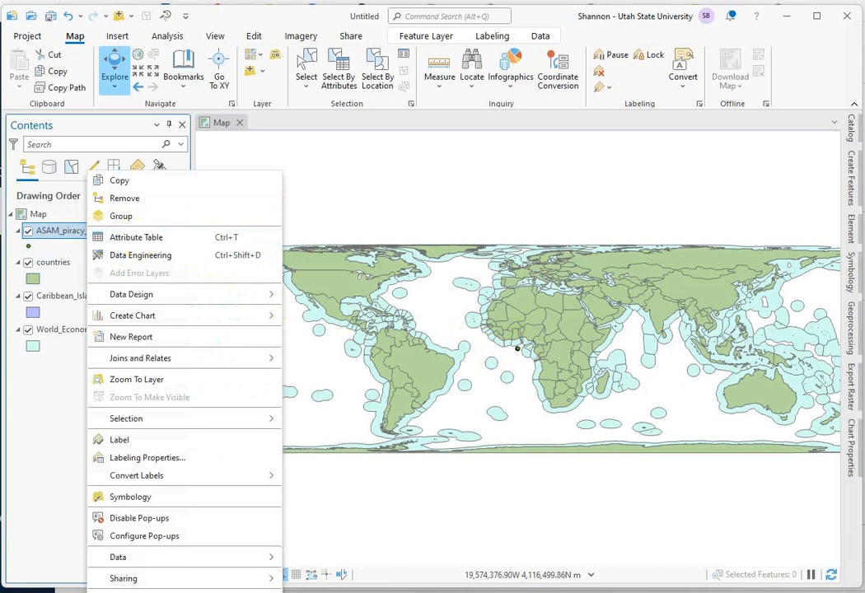
left_click(131, 591)
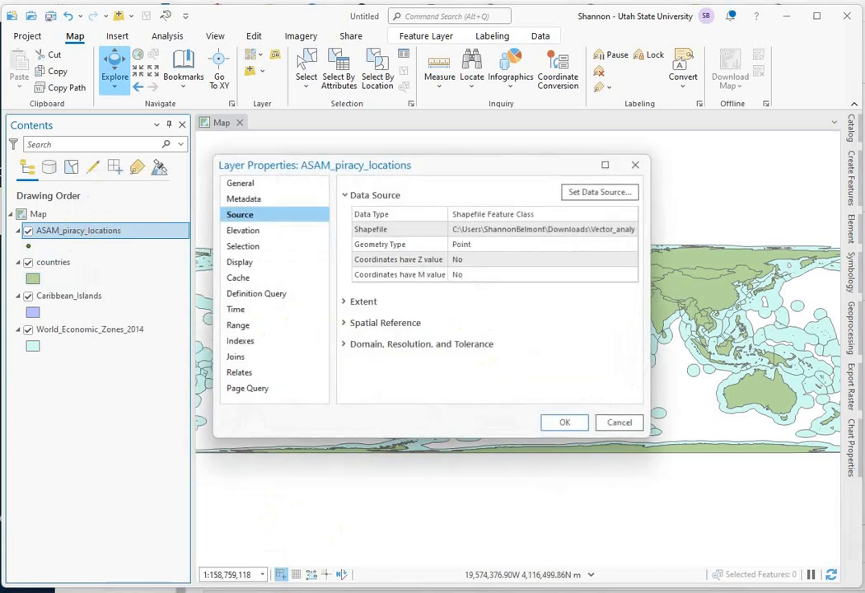
left_click(345, 301)
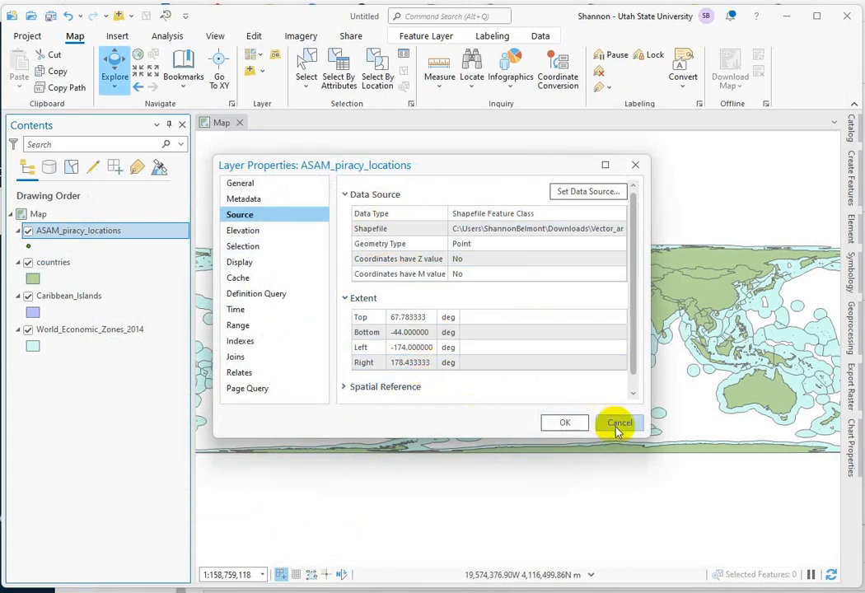
left_click(568, 424)
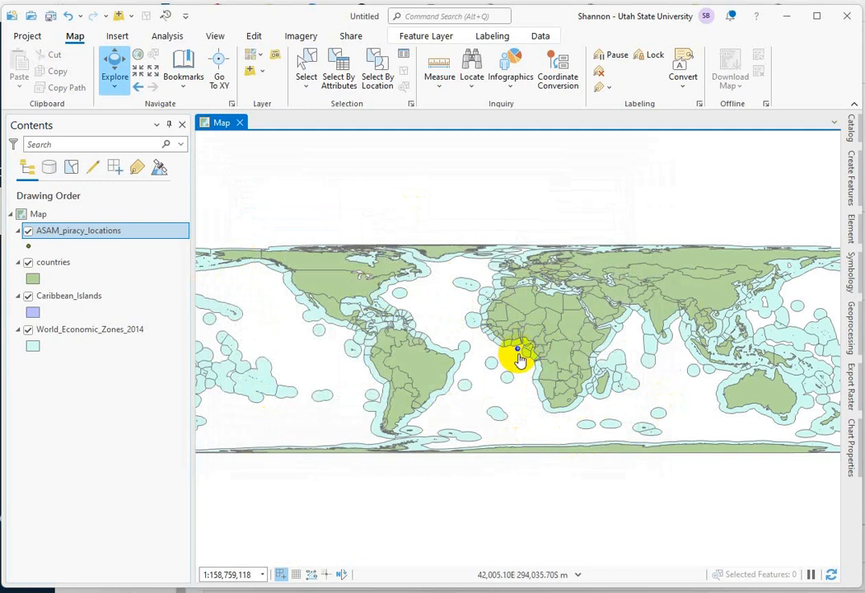
- Zoom to the ASAM_piracy_locations layer and open its attribute table
right_click(61, 239)
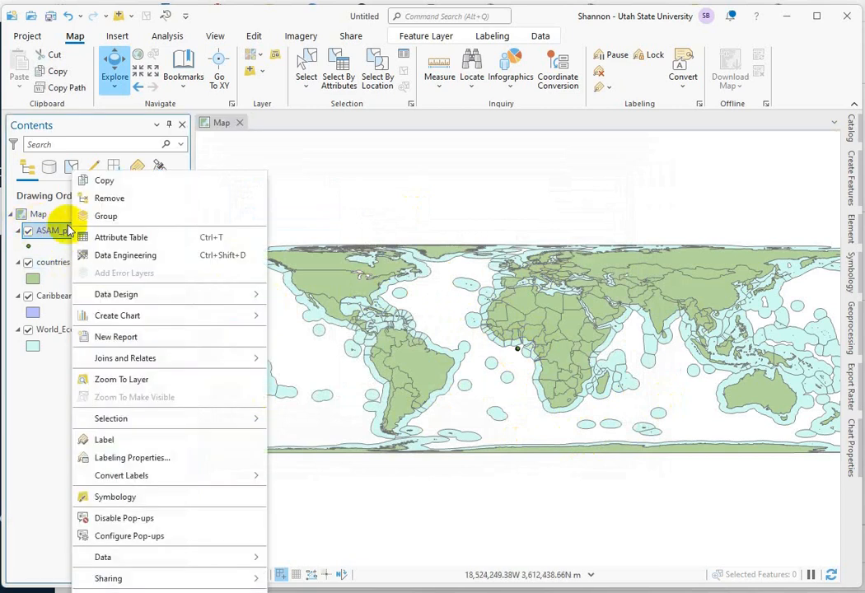
left_click(127, 382)
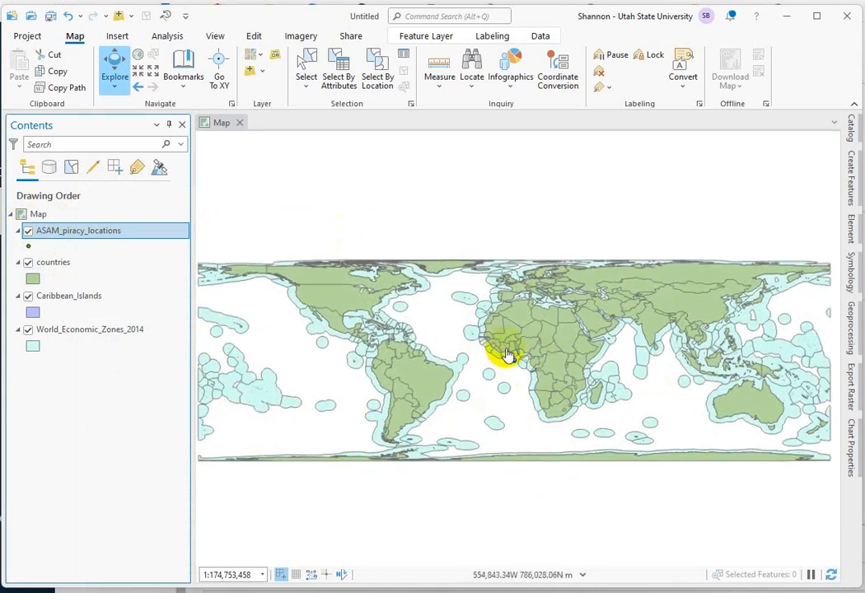
scroll(506, 353, "up", 3)
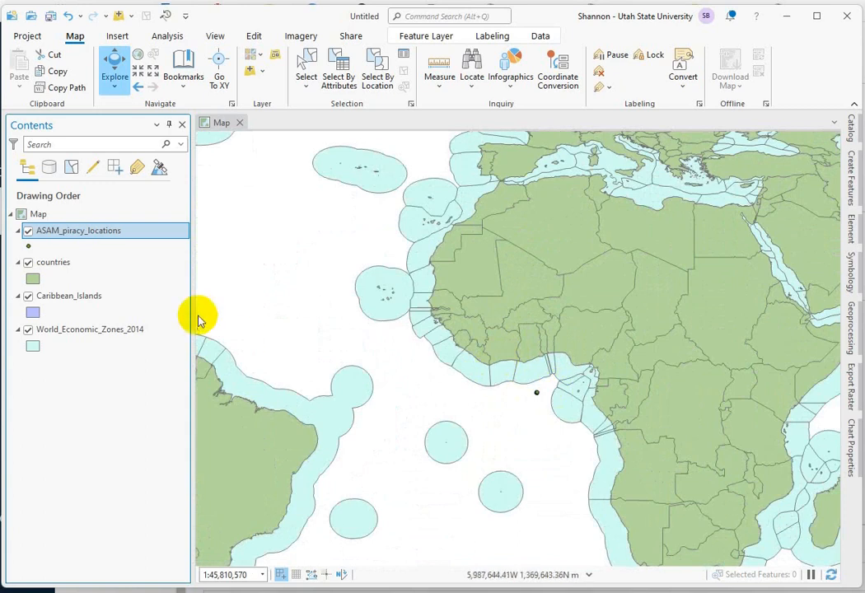
right_click(82, 238)
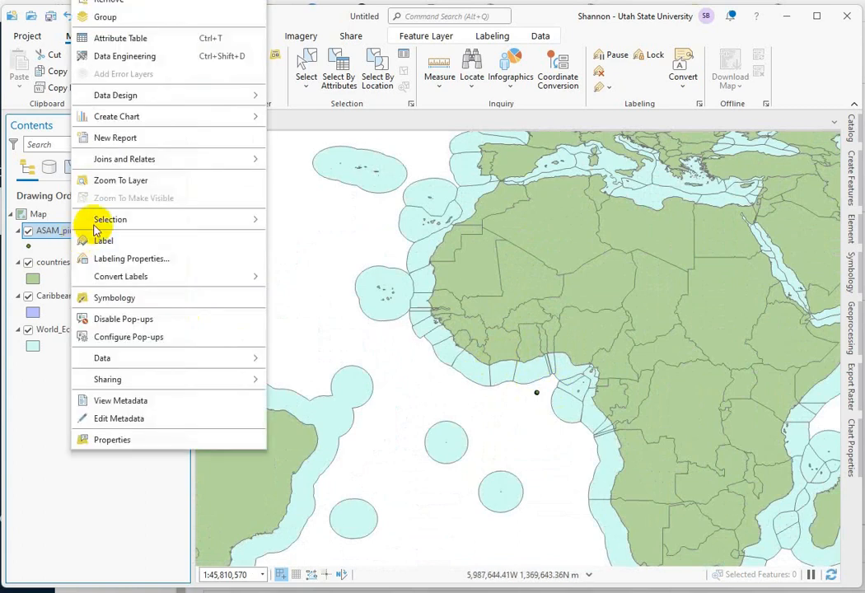
left_click(148, 41)
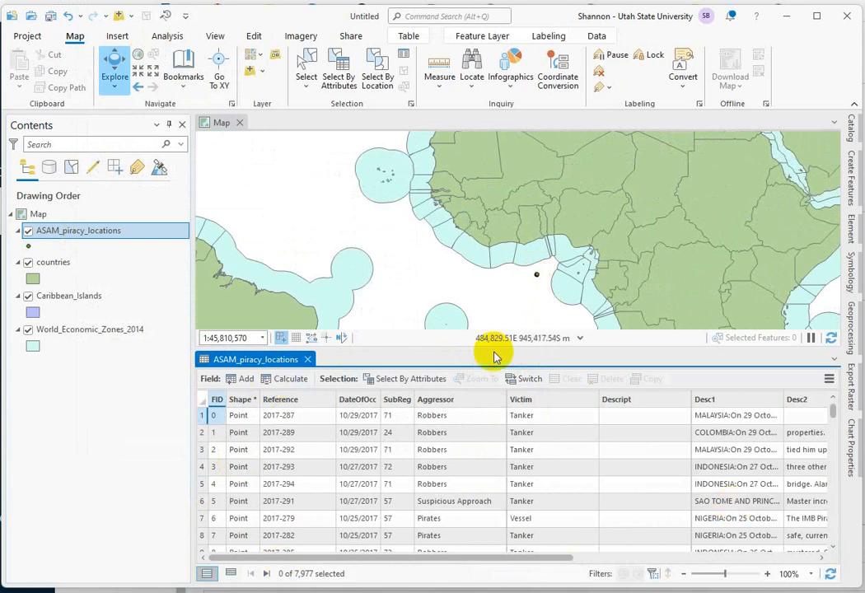
- Examine the piracy points clustered off the West African coast at close range
scroll(541, 281, "up", 1)
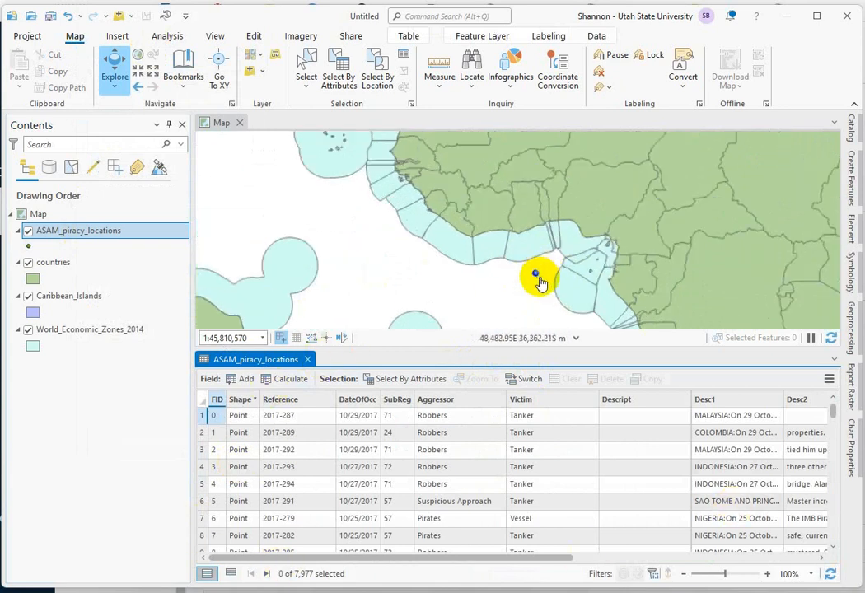
scroll(541, 282, "up", 8)
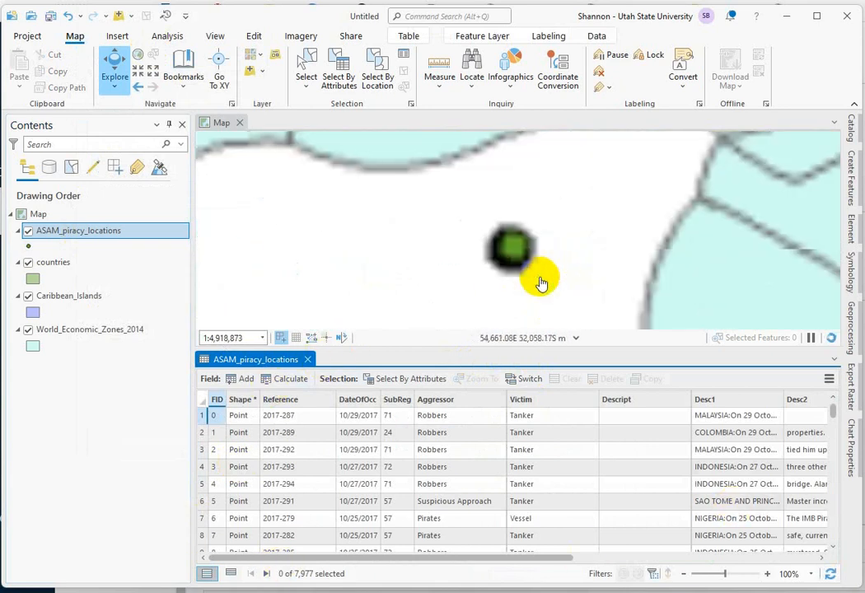
left_click(477, 211)
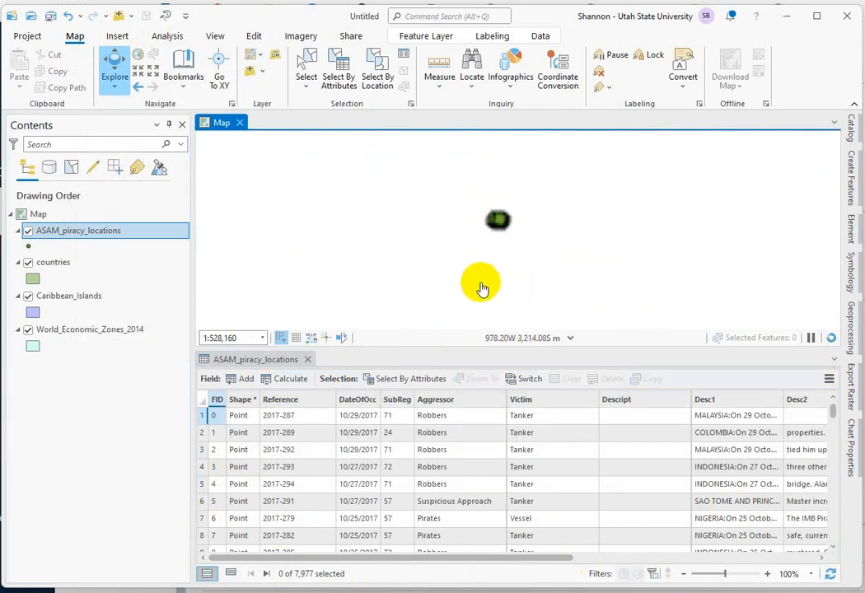
scroll(499, 230, "up", 2)
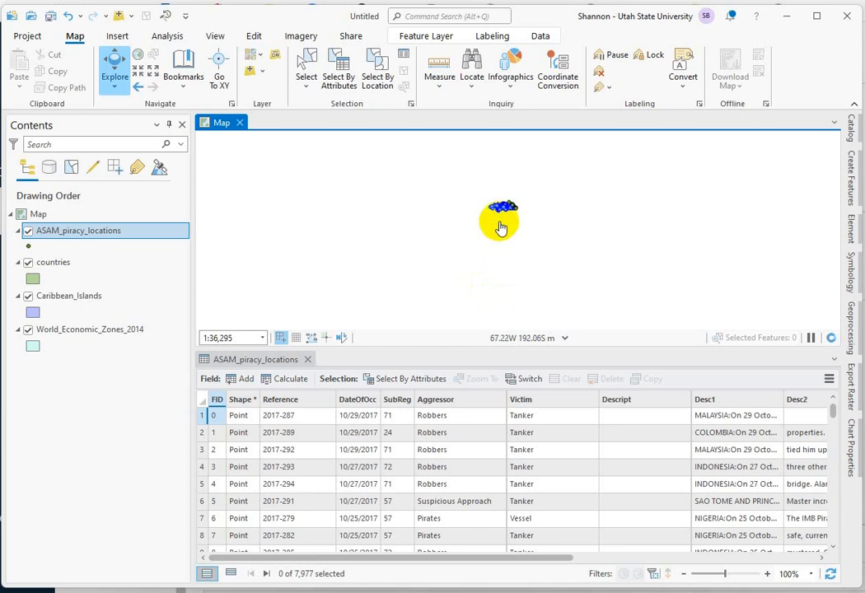
scroll(504, 215, "up", 2)
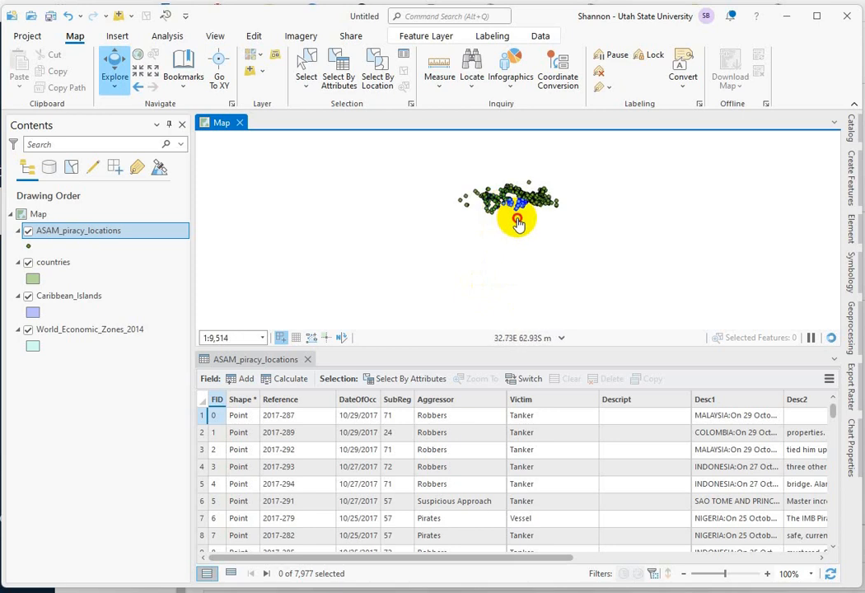
left_click_drag(517, 223, 517, 260)
scroll(512, 227, "up", 2)
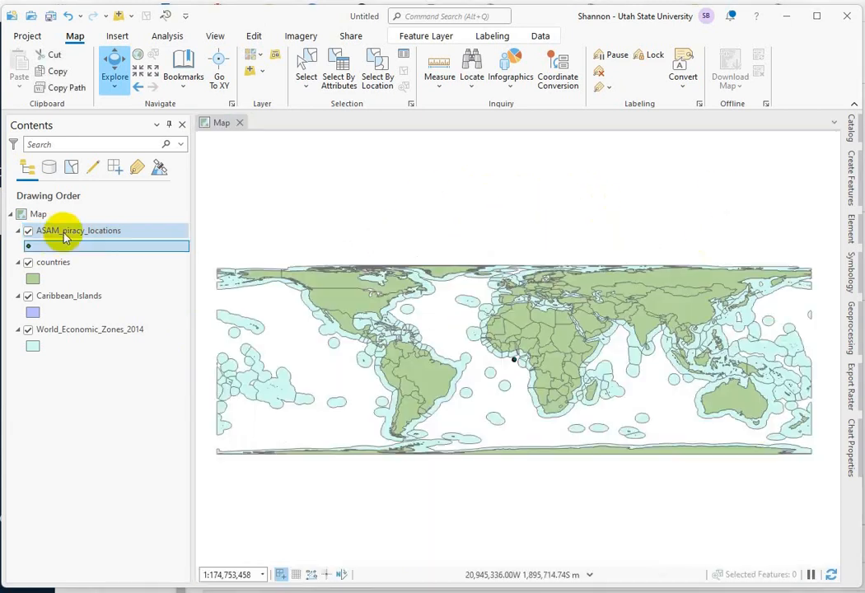
- Review the spatial reference and extent in the source properties of the ASAM_piracy_locations layer
left_click(66, 236)
right_click(66, 237)
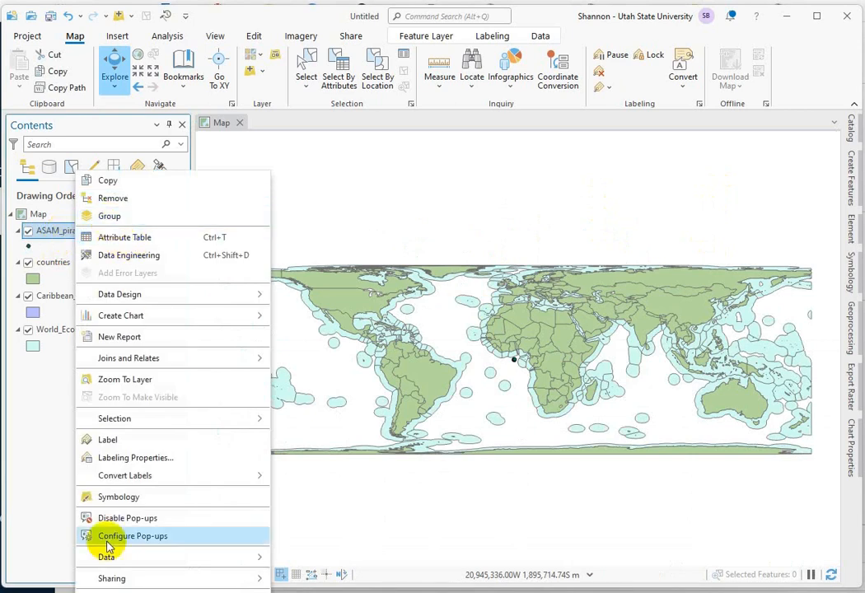
left_click(120, 592)
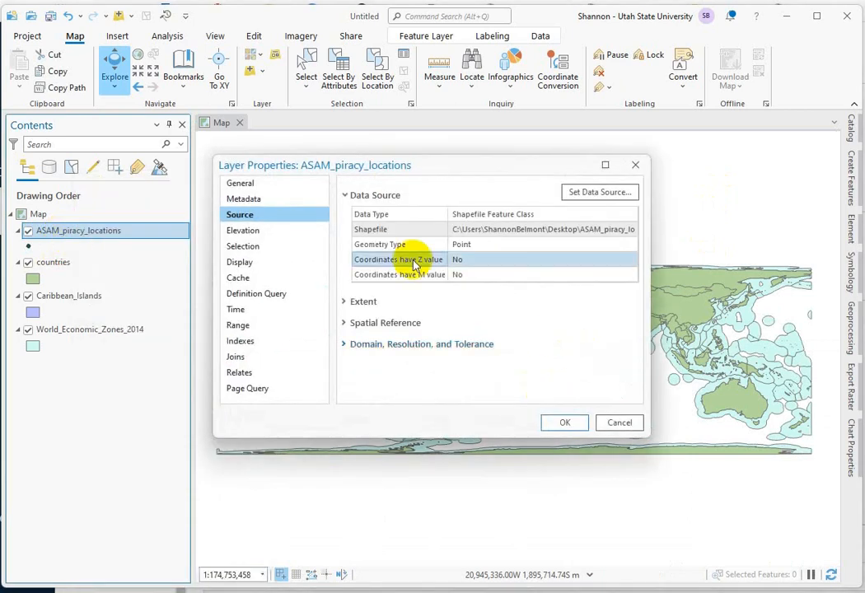
left_click(344, 322)
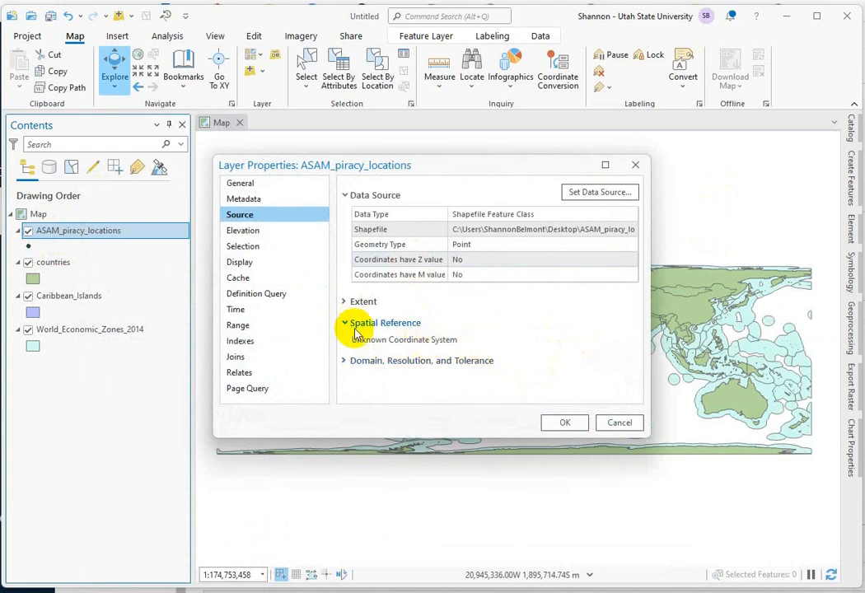
left_click(347, 301)
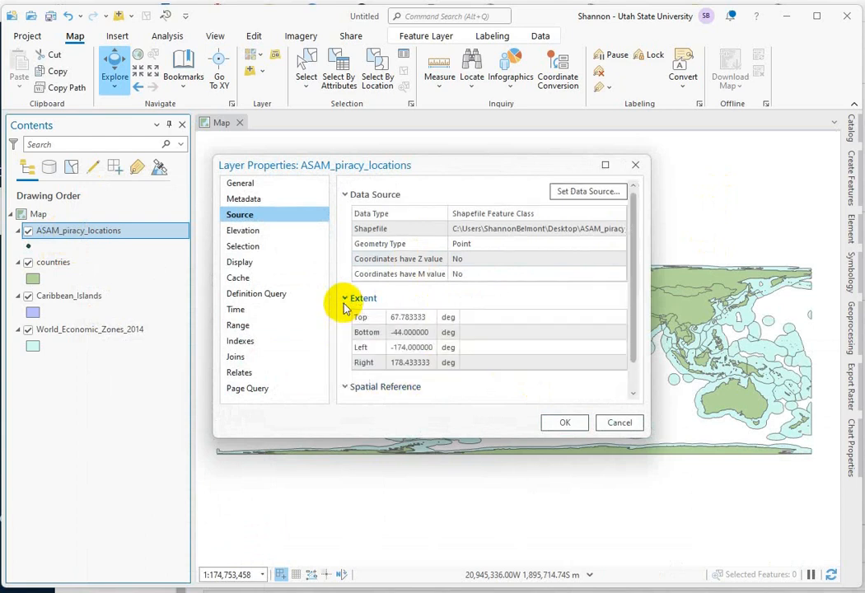
left_click(345, 298)
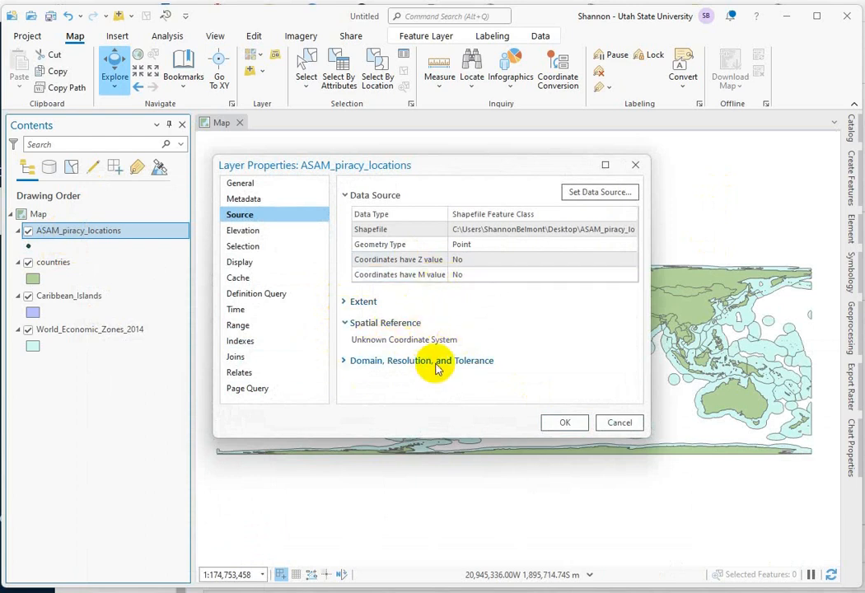
left_click(569, 421)
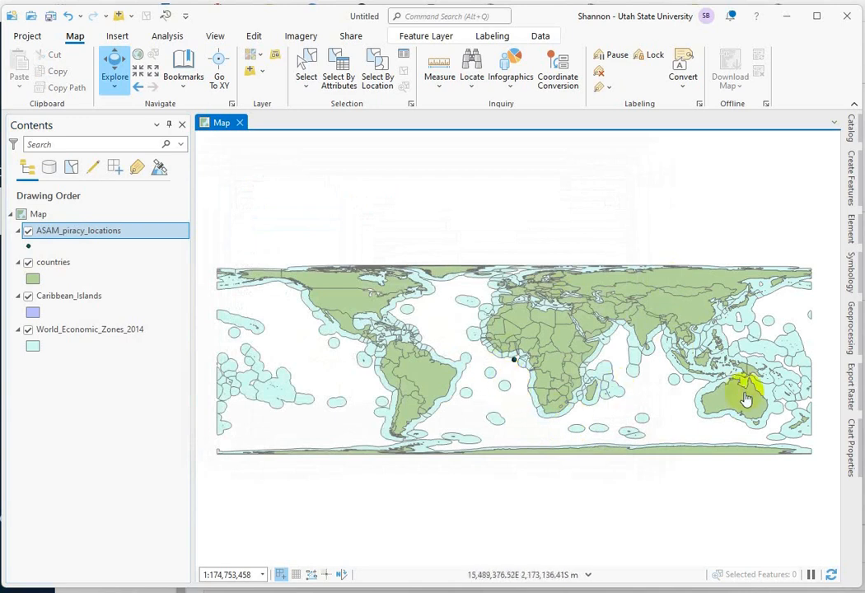
- Open a fresh Define Projection tool and choose ASAM_piracy_locations as the input dataset
left_click(851, 334)
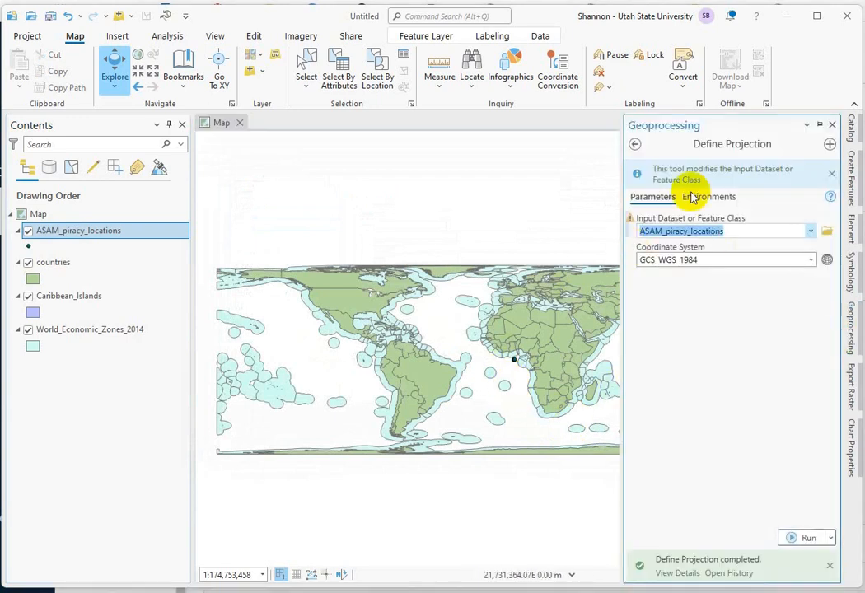
left_click(634, 144)
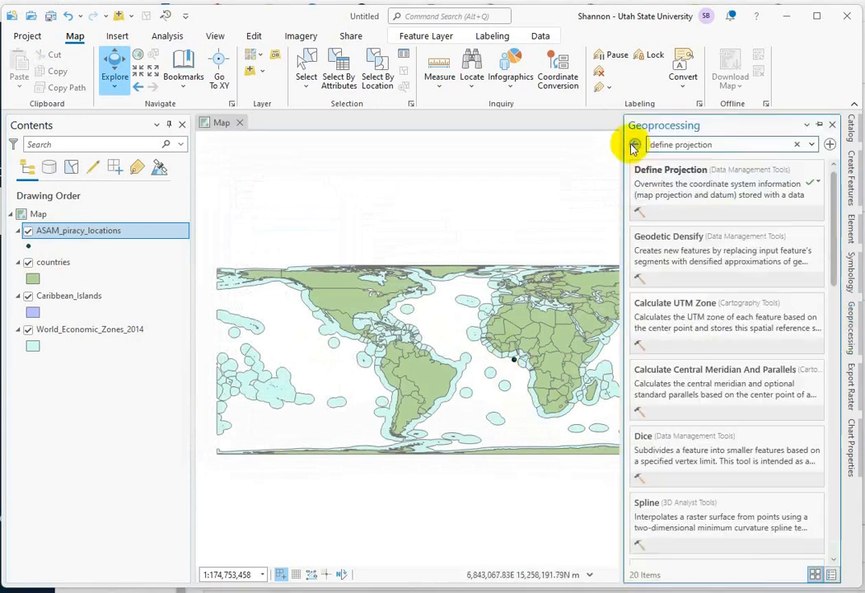
left_click(681, 173)
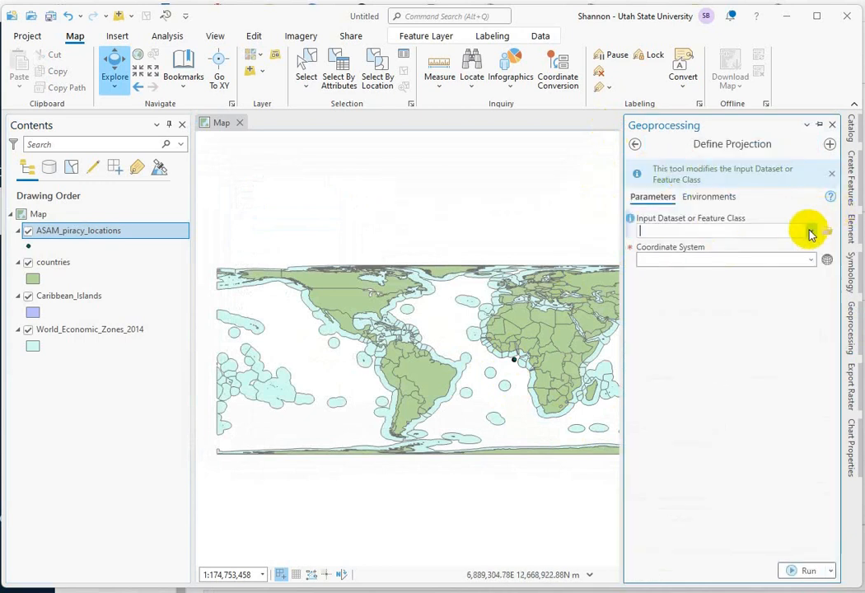
left_click(810, 233)
left_click(680, 245)
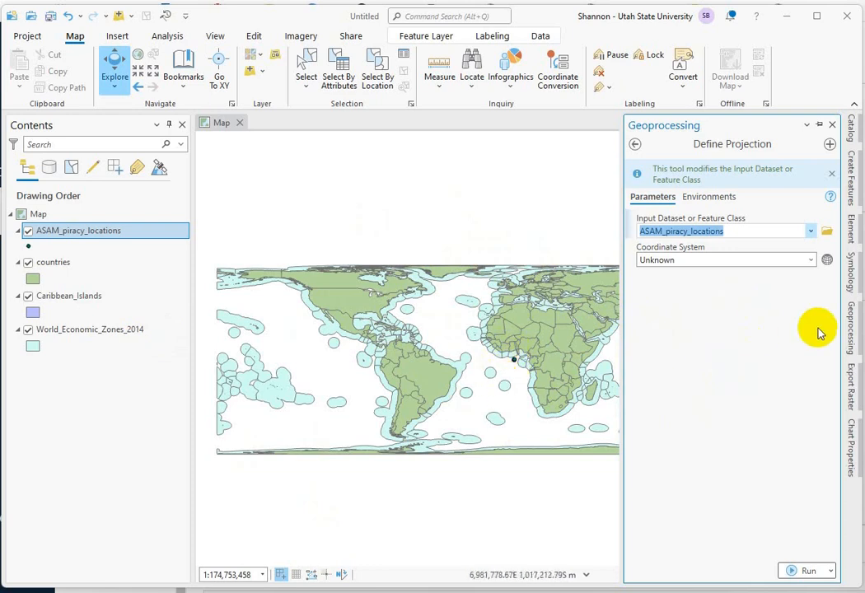
- Set the coordinate system to WGS 1984 from the World geographic systems and run Define Projection
left_click(827, 259)
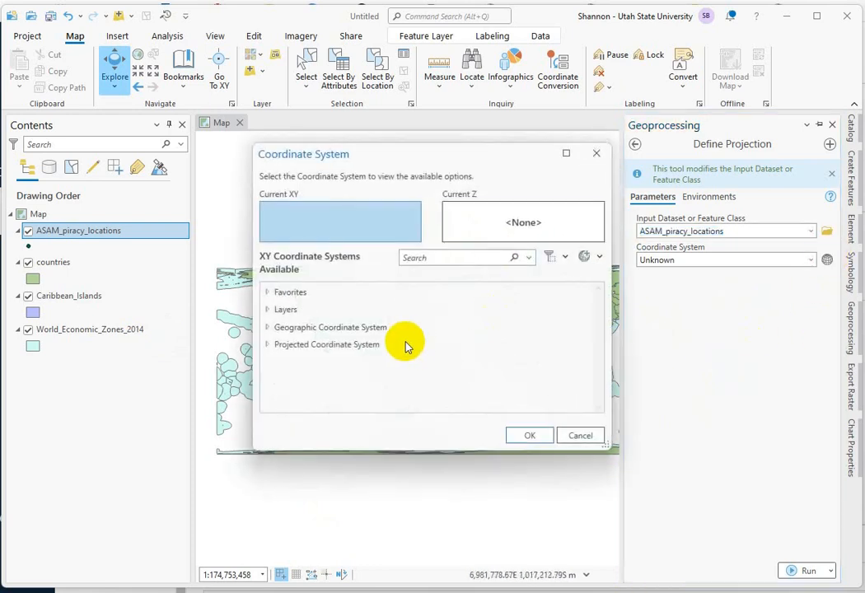
left_click(268, 327)
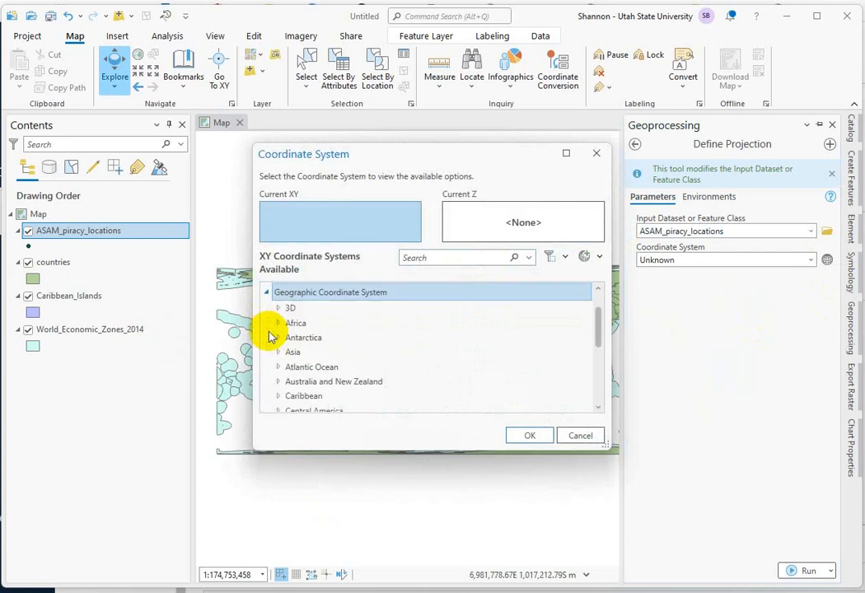
scroll(340, 396, "down", 3)
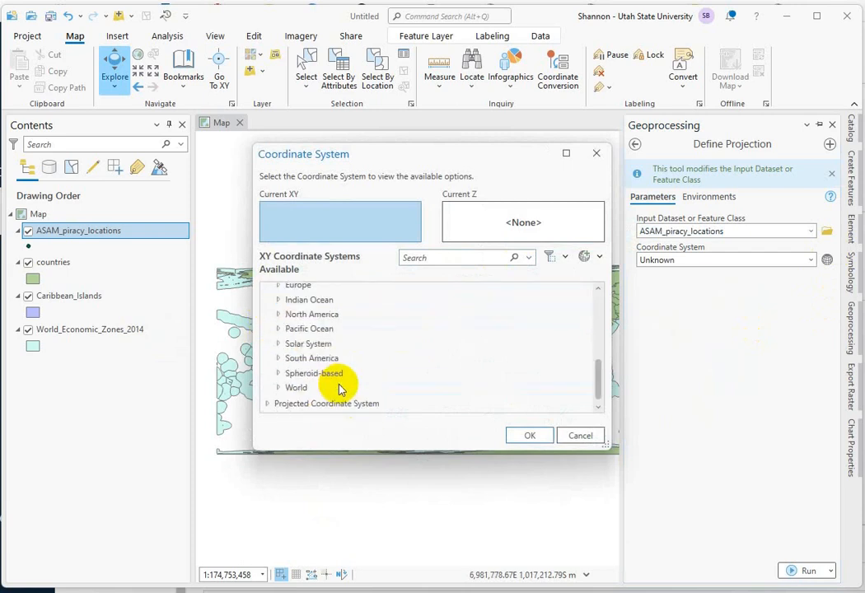
left_click(278, 390)
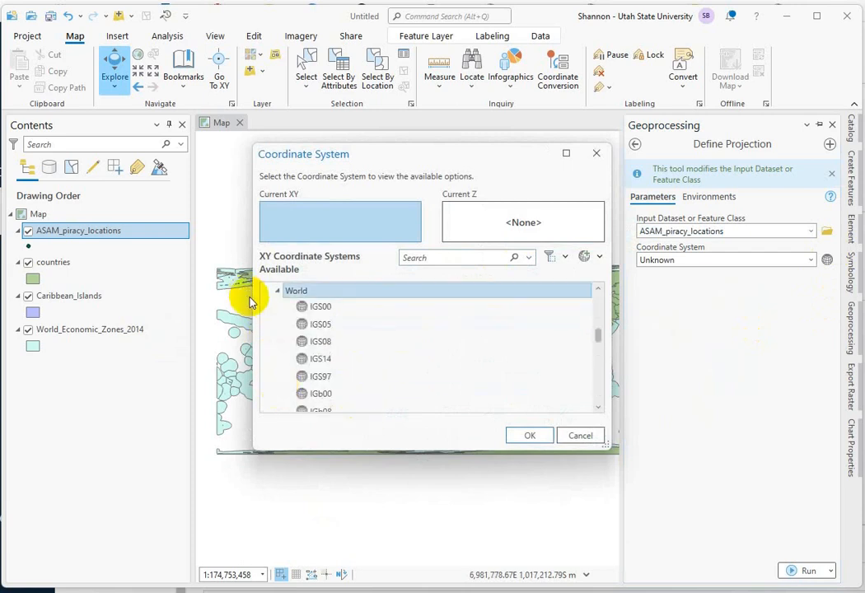
scroll(392, 376, "down", 10)
left_click(339, 298)
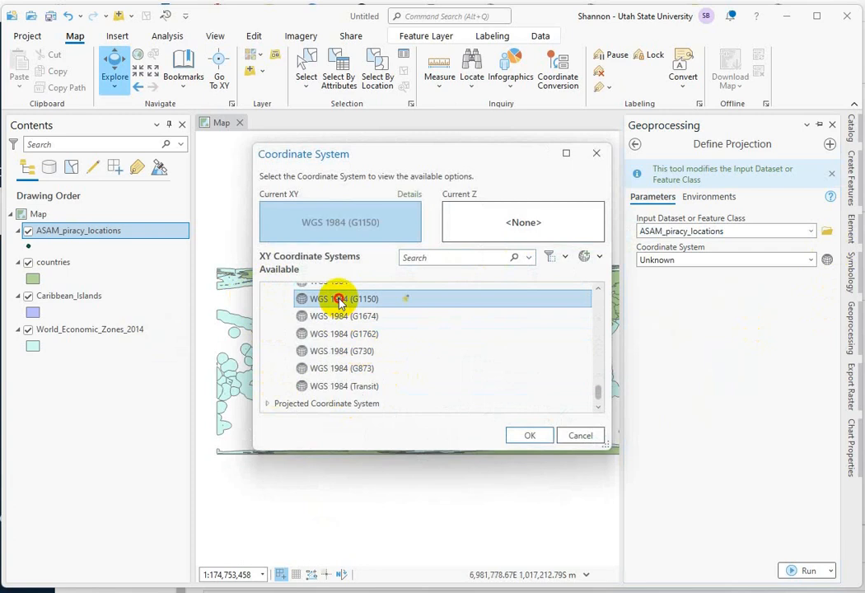
left_click_drag(598, 397, 598, 392)
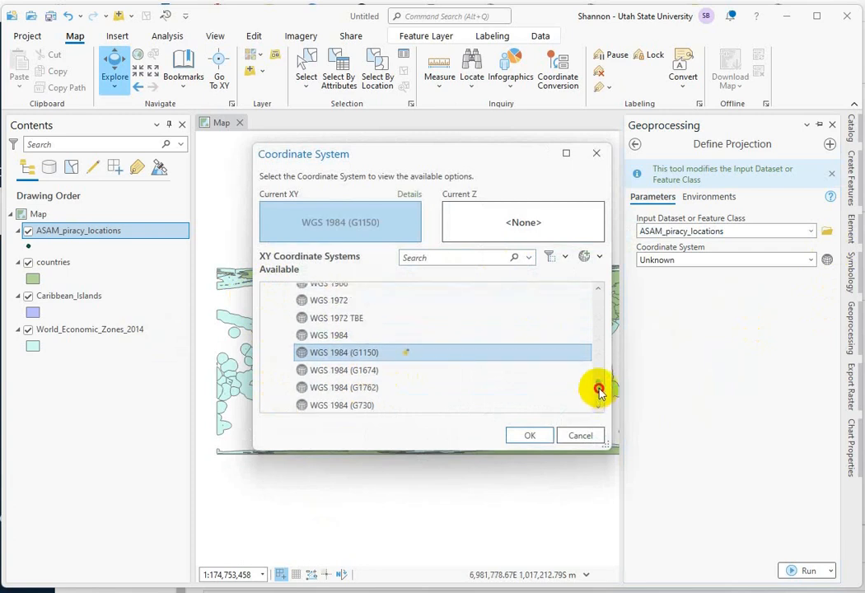
left_click(338, 329)
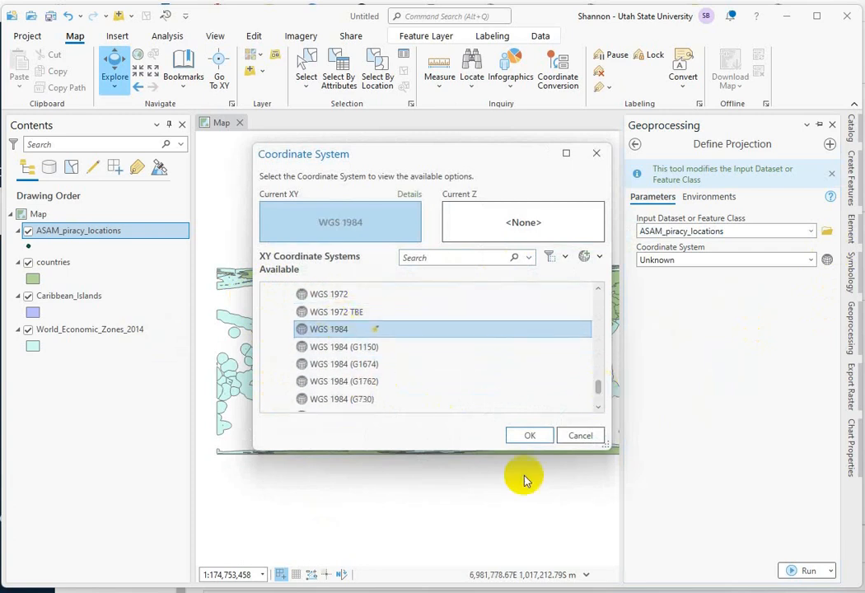
left_click(540, 434)
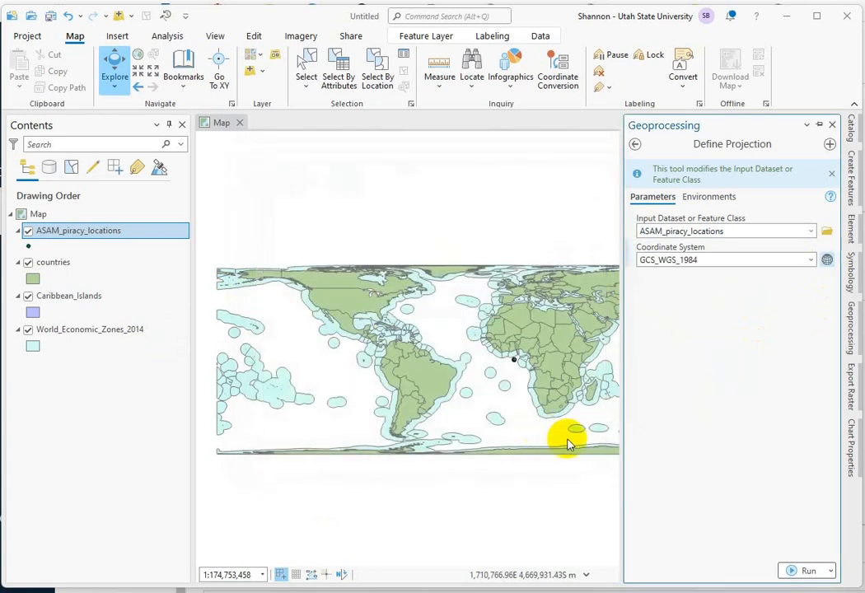
left_click(804, 576)
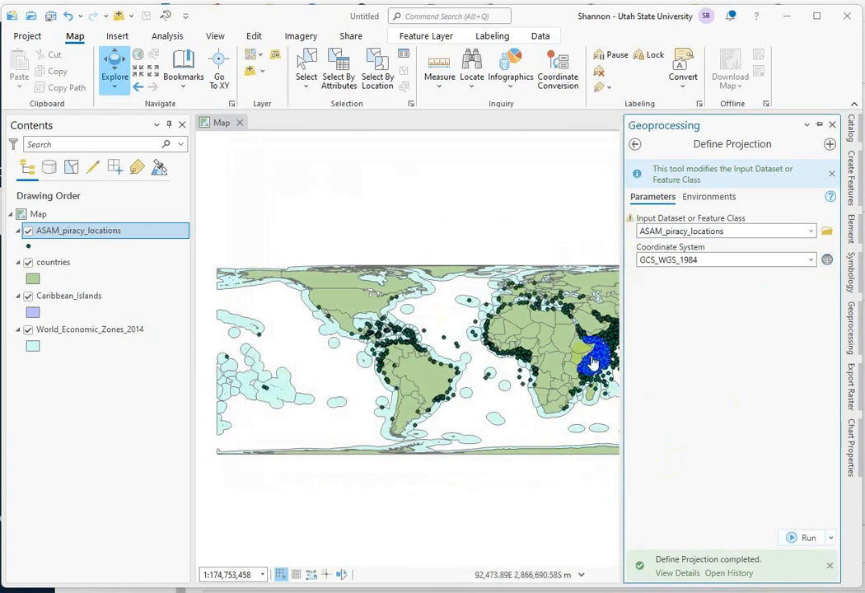
left_click(510, 505)
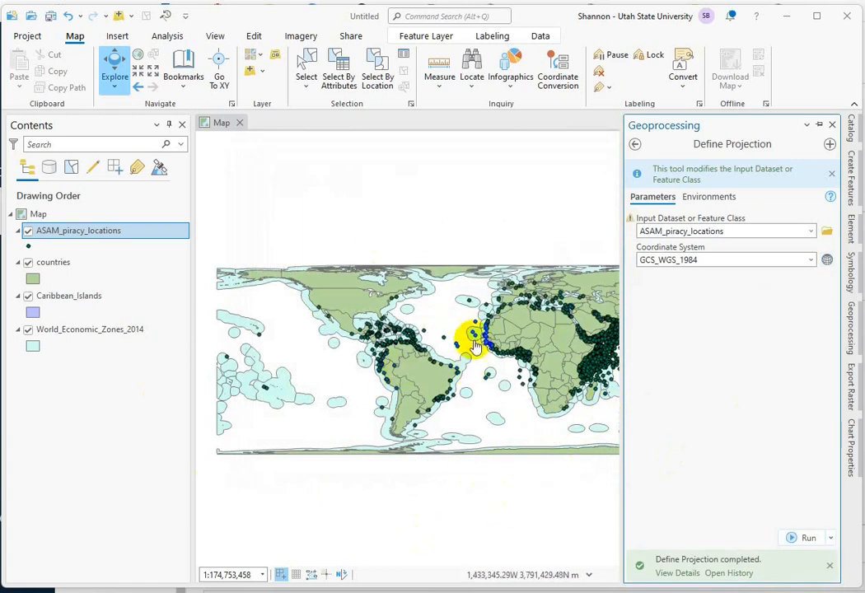
- Inspect the spatial reference of the World_Economic_Zones_2014 layer in its source properties, covering the projected and geographic coordinate systems
left_click(529, 368)
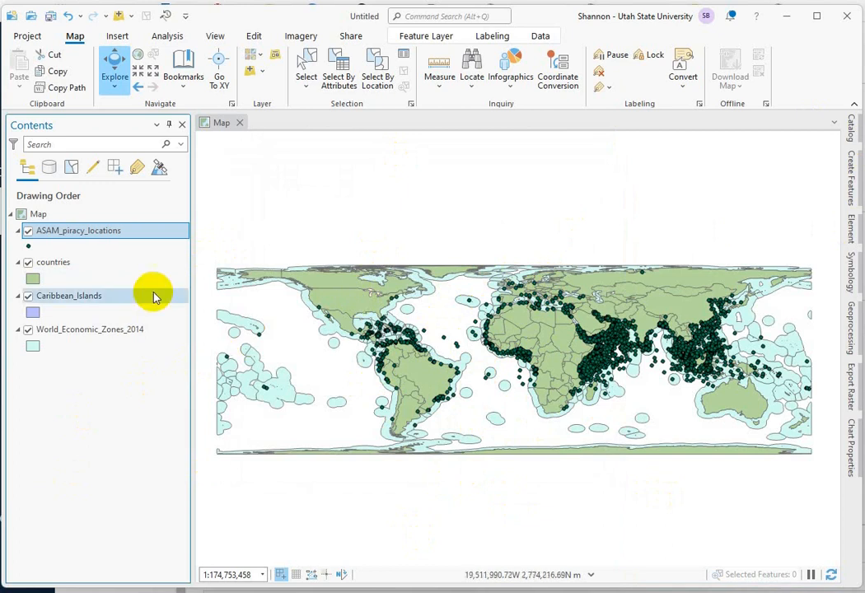
right_click(59, 331)
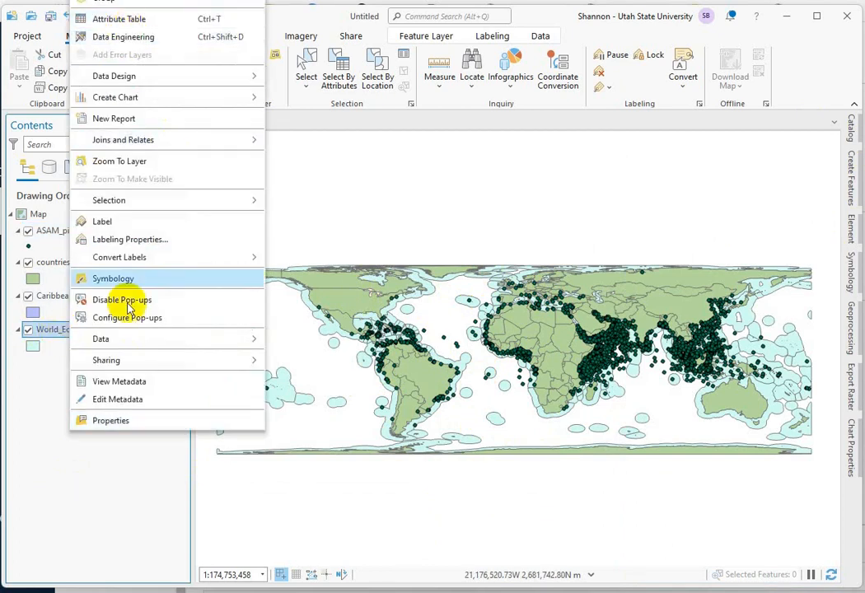
left_click(118, 422)
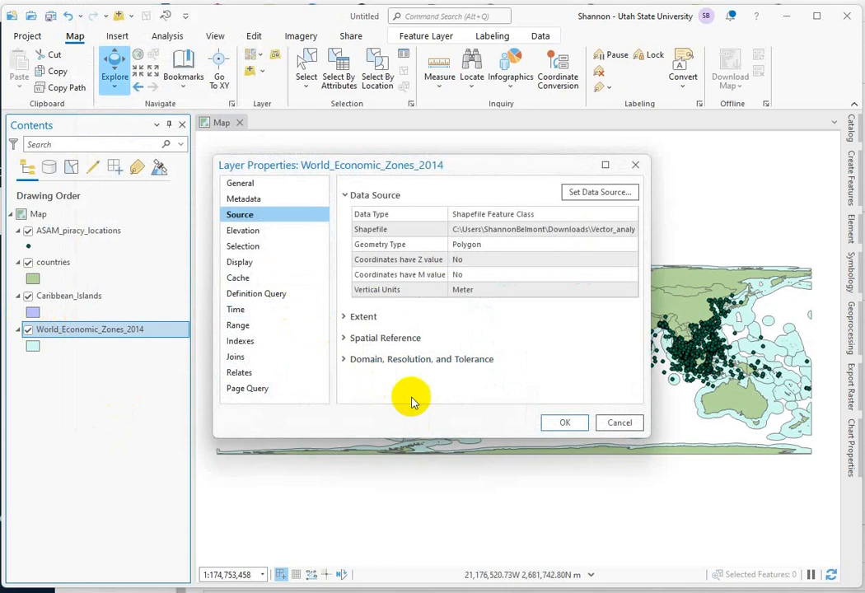
left_click(379, 339)
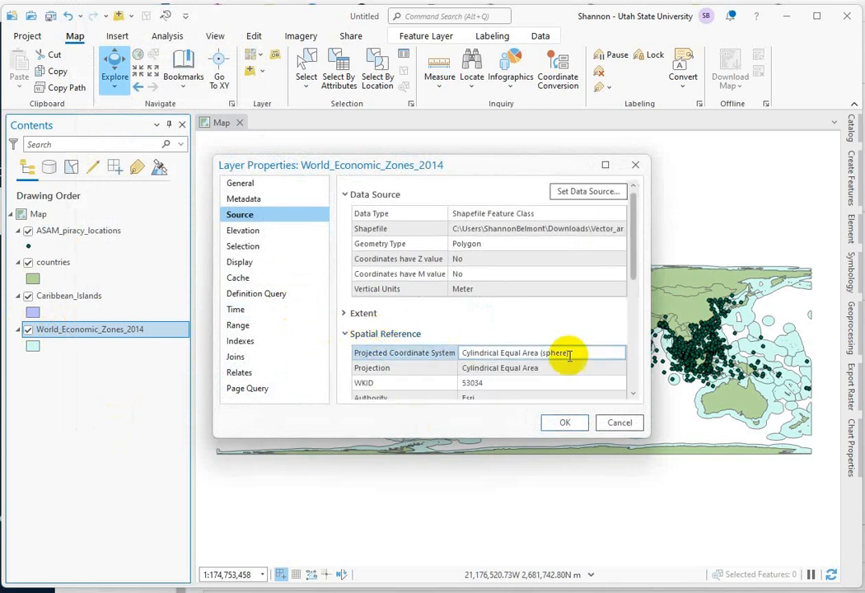
left_click_drag(632, 263, 642, 319)
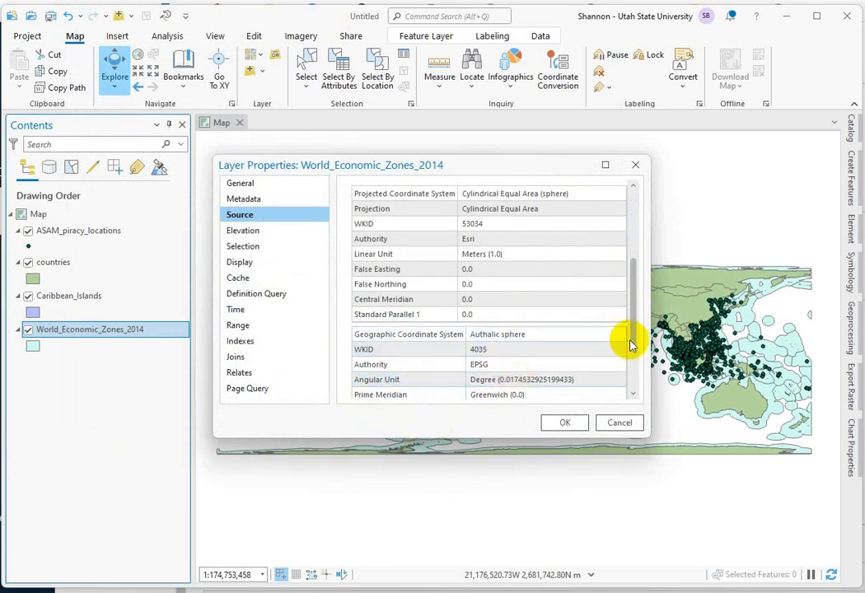
left_click_drag(630, 339, 631, 315)
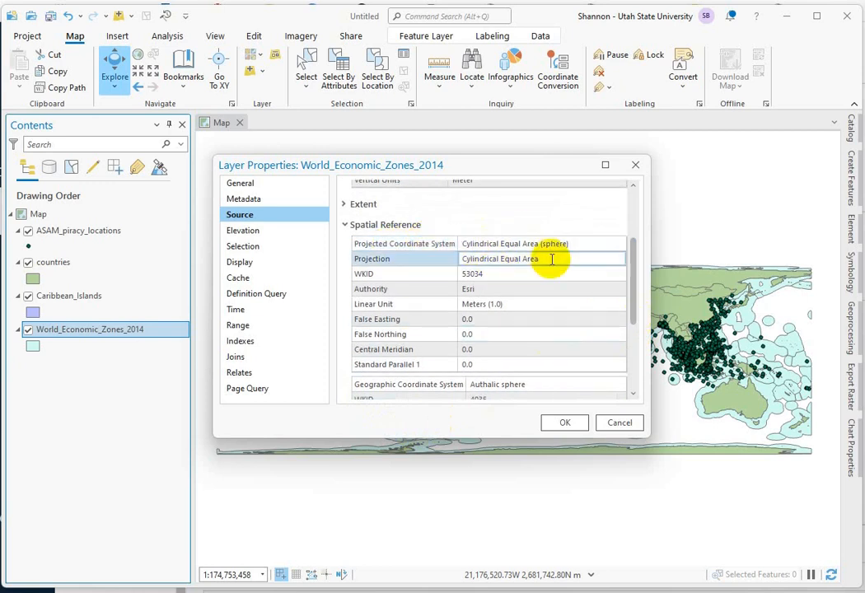
left_click_drag(631, 306, 635, 284)
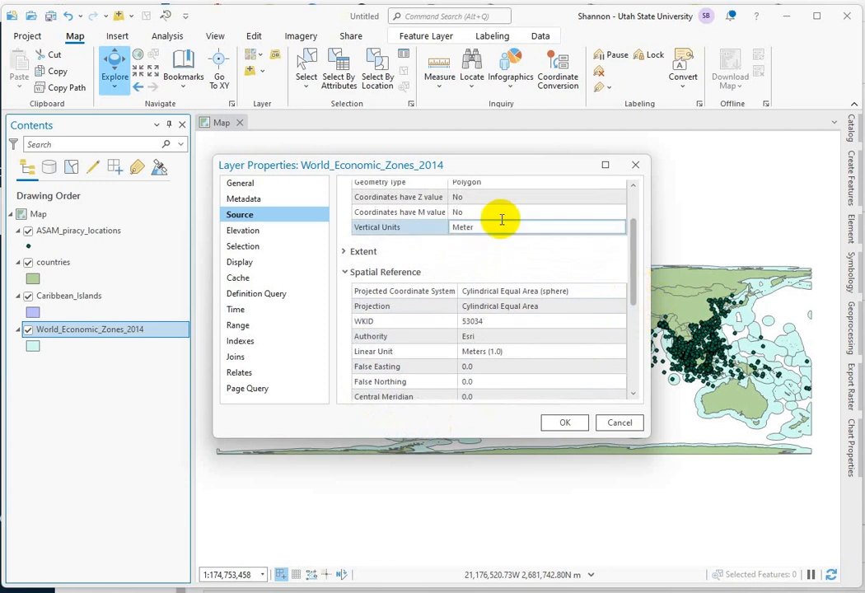
- Check the extent values and units of World_Economic_Zones_2014, and compare its projected coordinate system with the underlying geographic one
left_click(343, 252)
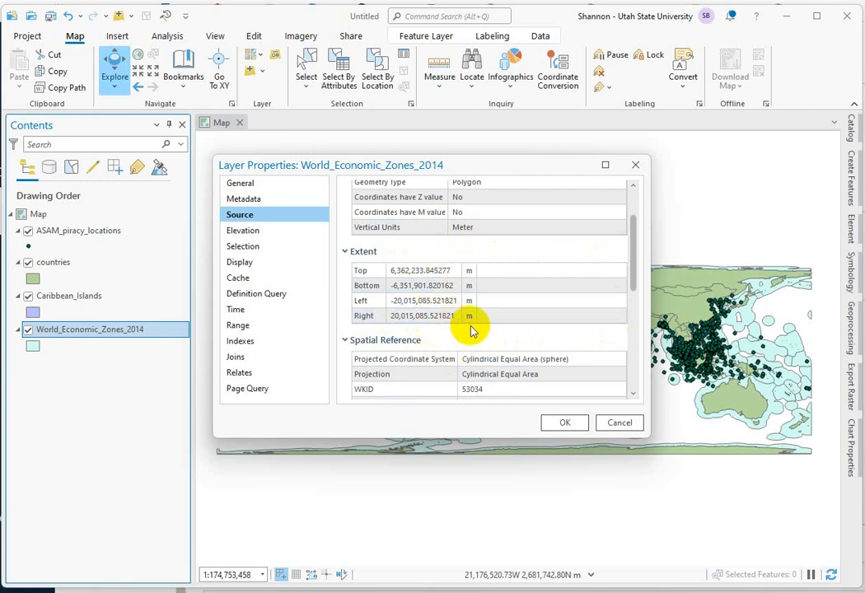
left_click(344, 252)
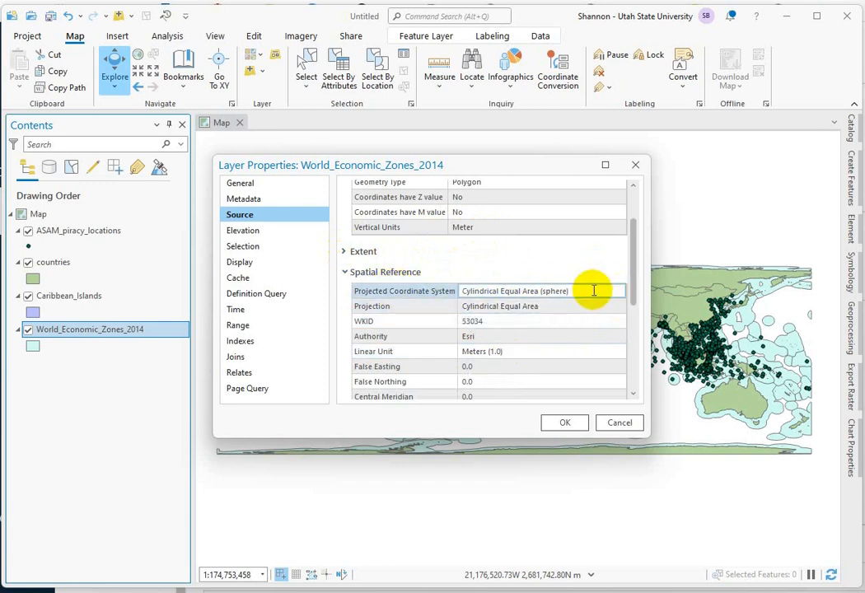
left_click_drag(591, 291, 480, 294)
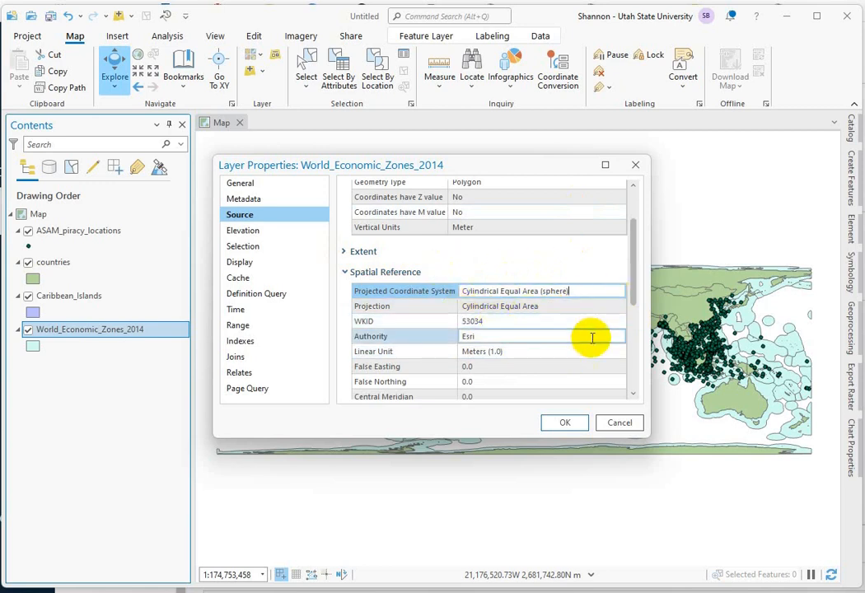
scroll(591, 337, "down", 5)
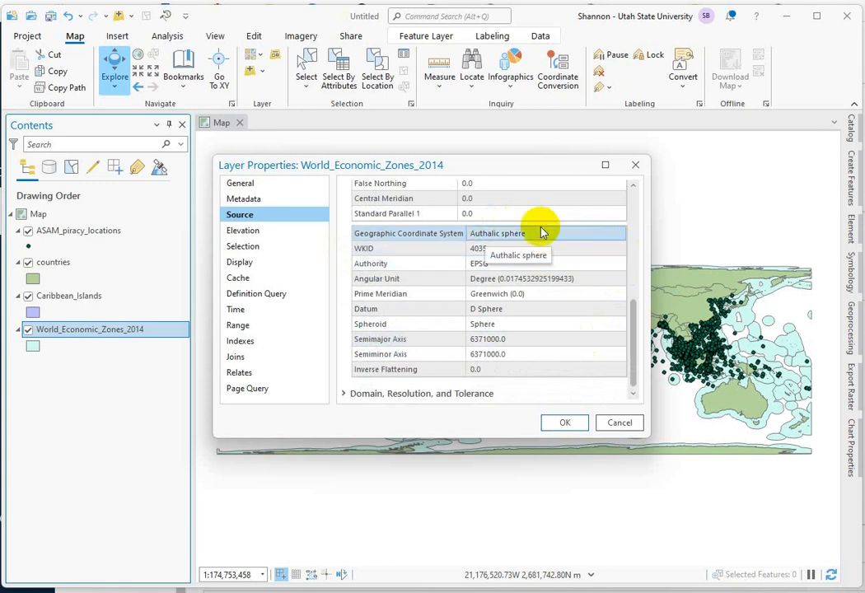
scroll(533, 197, "up", 5)
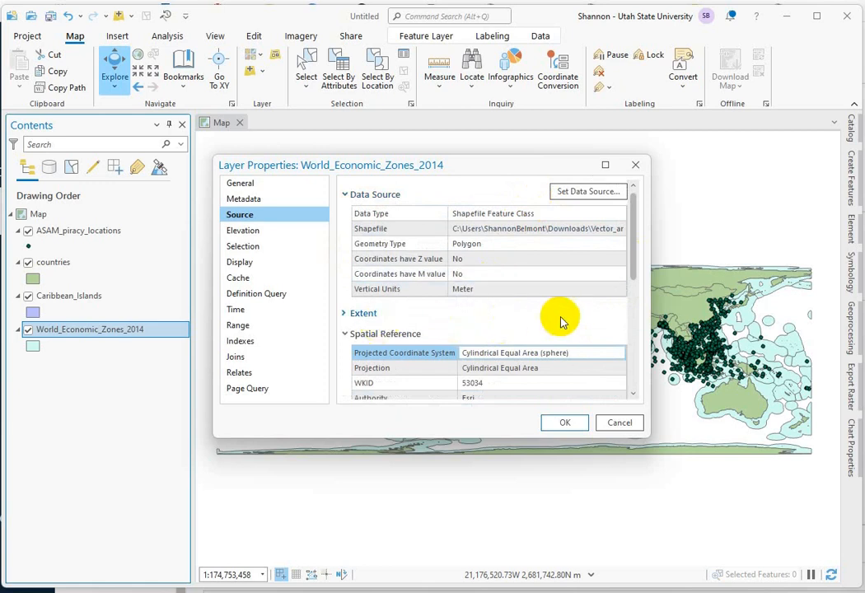
- Recheck the extent alongside the spatial reference details of World_Economic_Zones_2014, and close the layer properties
mouse_move(633, 272)
left_mouse_down()
mouse_move(633, 305)
mouse_move(641, 262)
left_mouse_up()
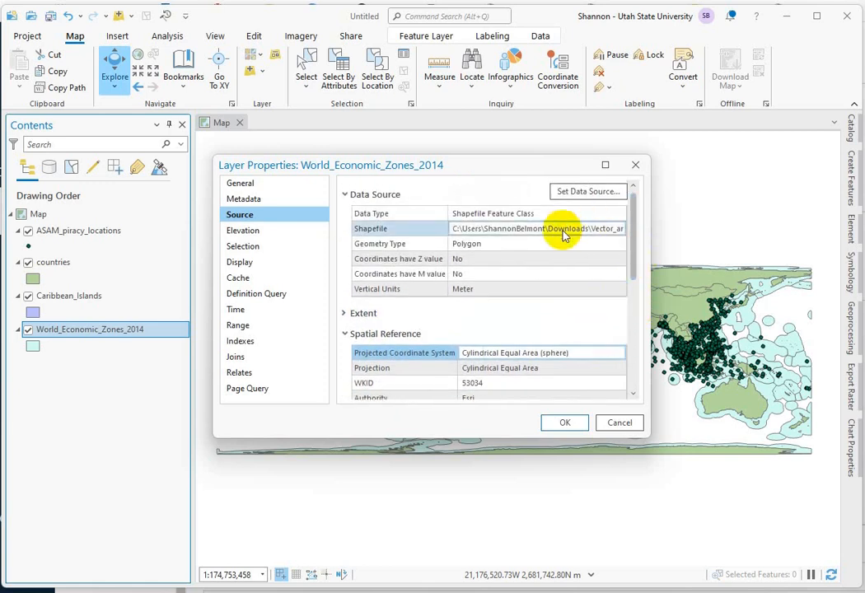
left_click(344, 313)
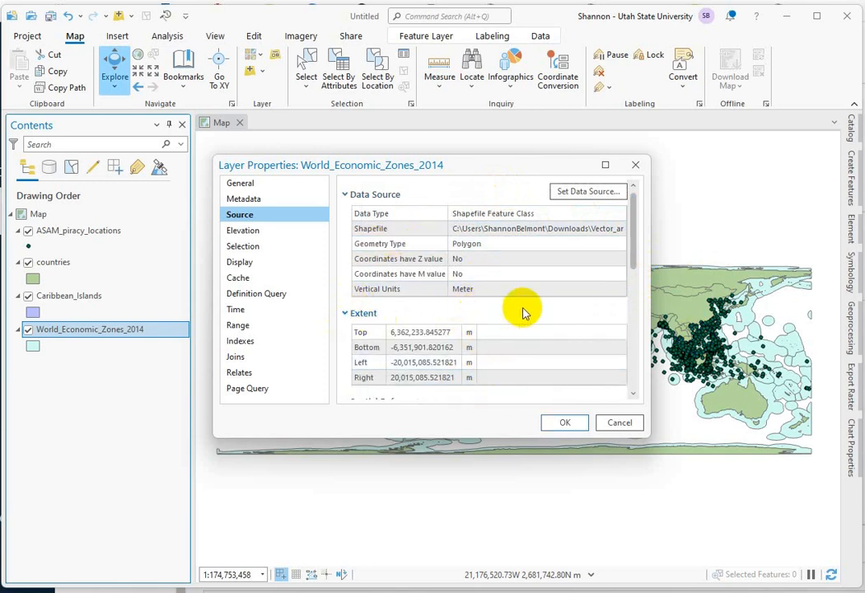
left_click_drag(634, 261, 636, 328)
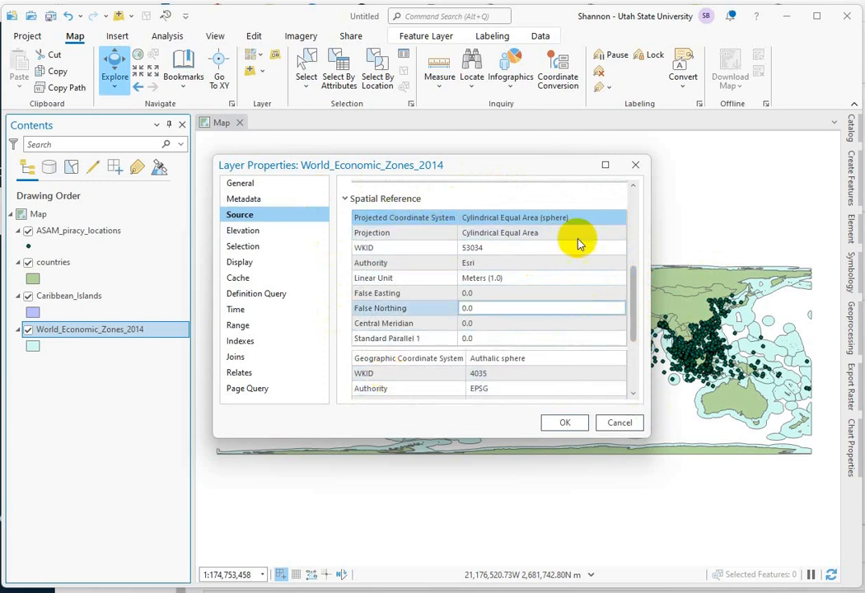
left_click(634, 167)
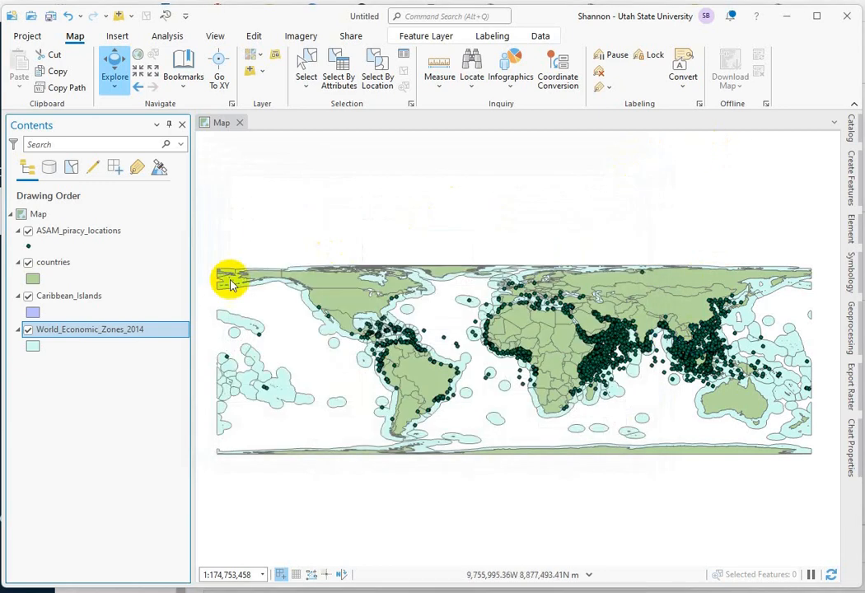
- Reopen the World_Economic_Zones_2014 source properties to examine the data type and geometry type, and close them
right_click(90, 331)
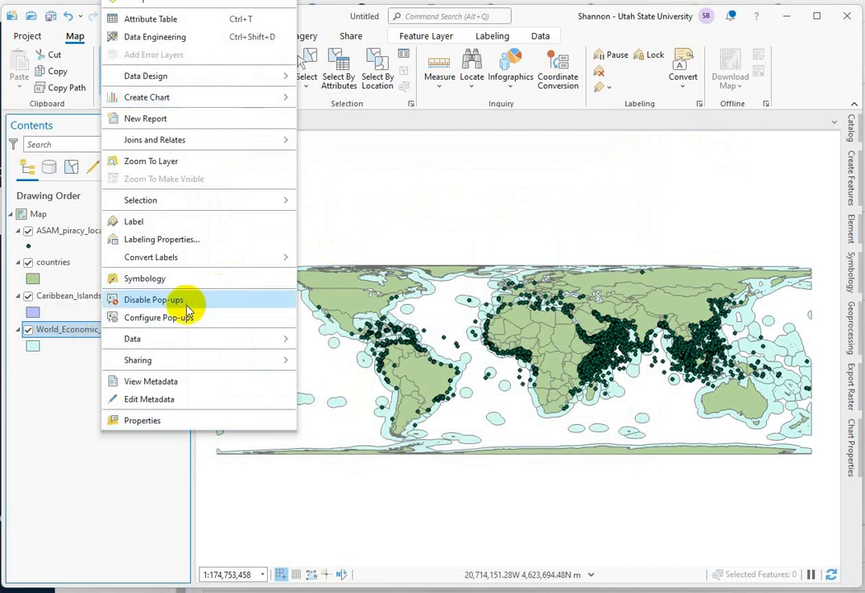
left_click(175, 433)
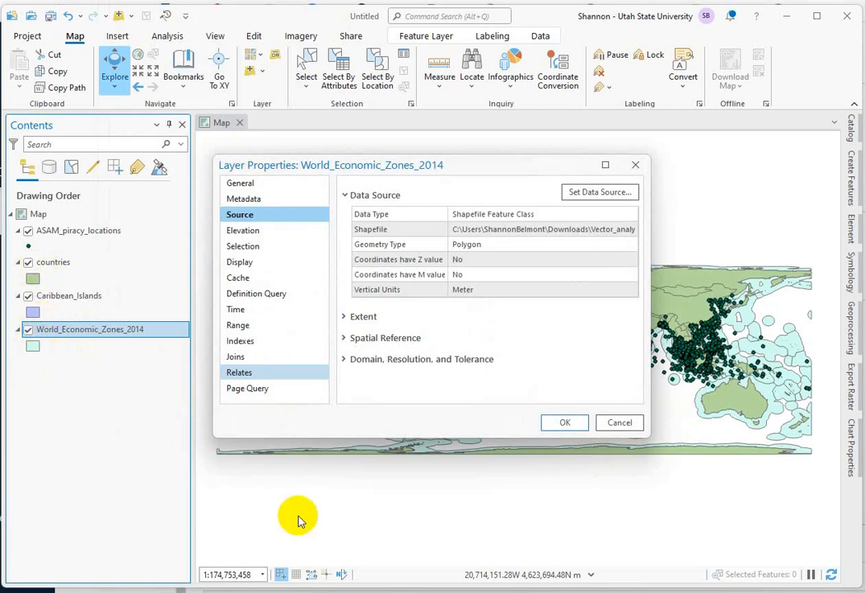
left_click(487, 258)
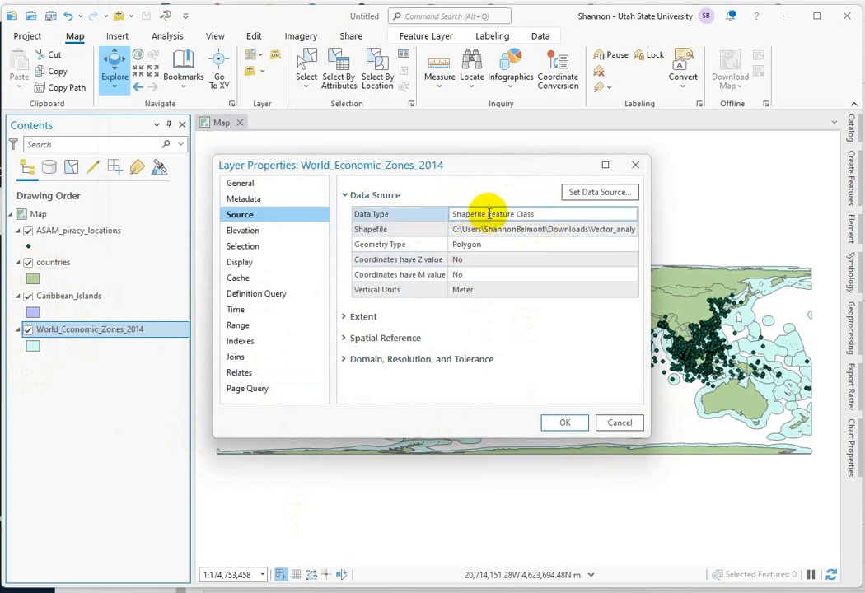
left_click_drag(491, 214, 445, 214)
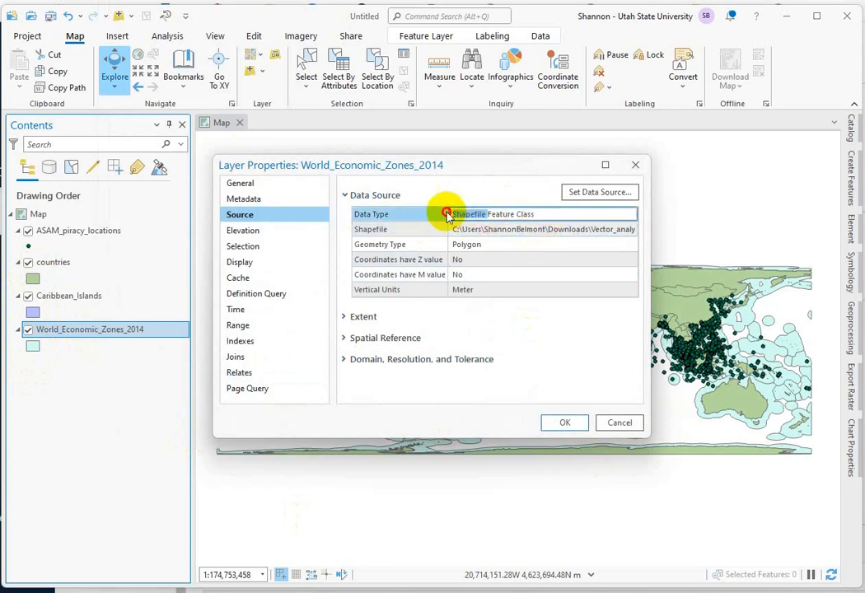
double_click(487, 244)
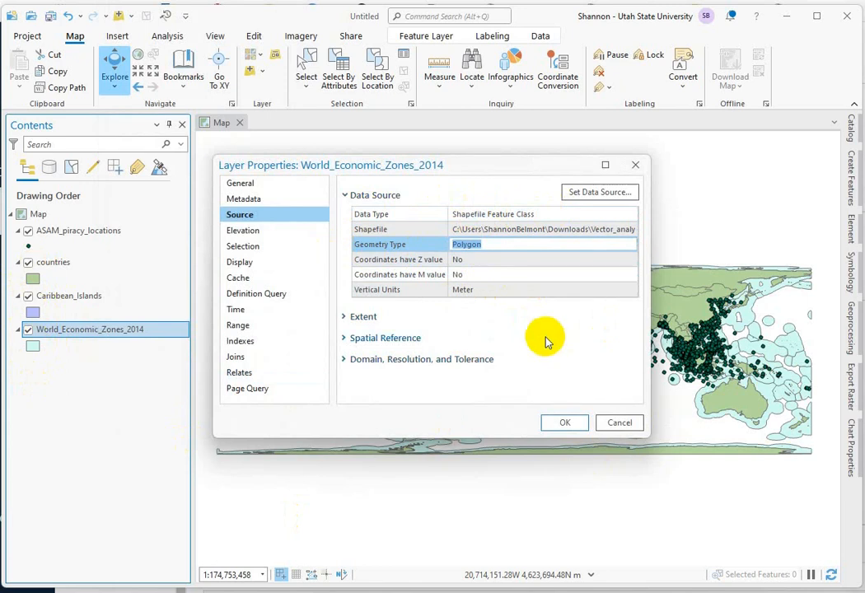
left_click(639, 166)
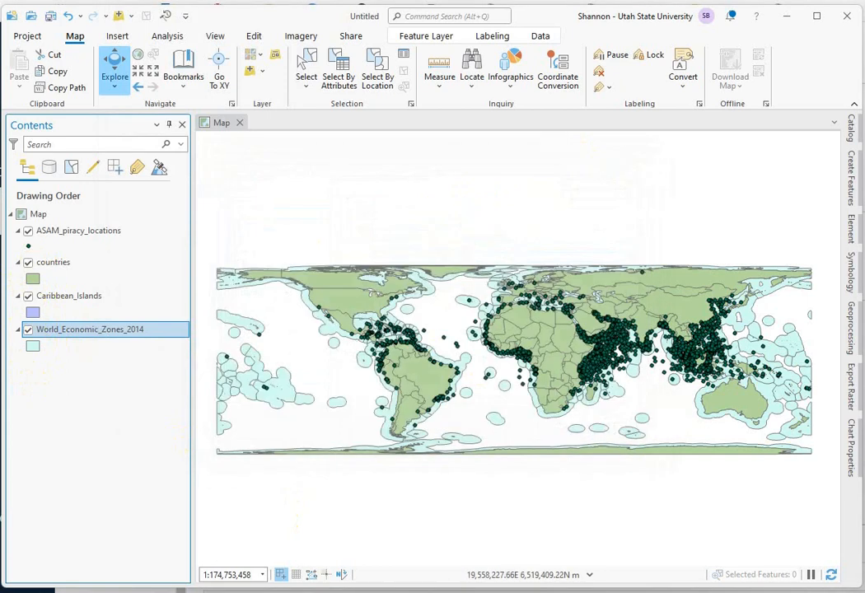